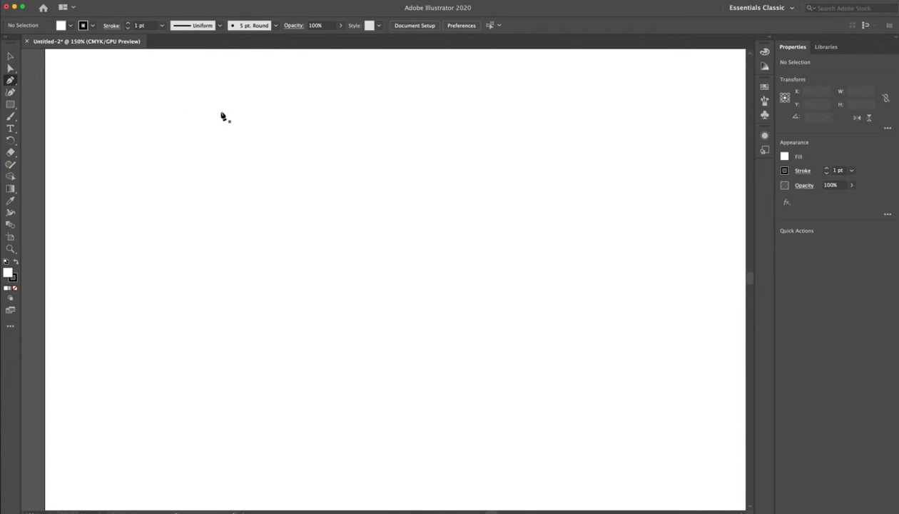
Step: Draw a closed straight-edged shape with eight anchor points using the Pen tool, about 5.78 in wide and 4.18 in high
{"action": "left_click", "coordinate": [12, 106]}
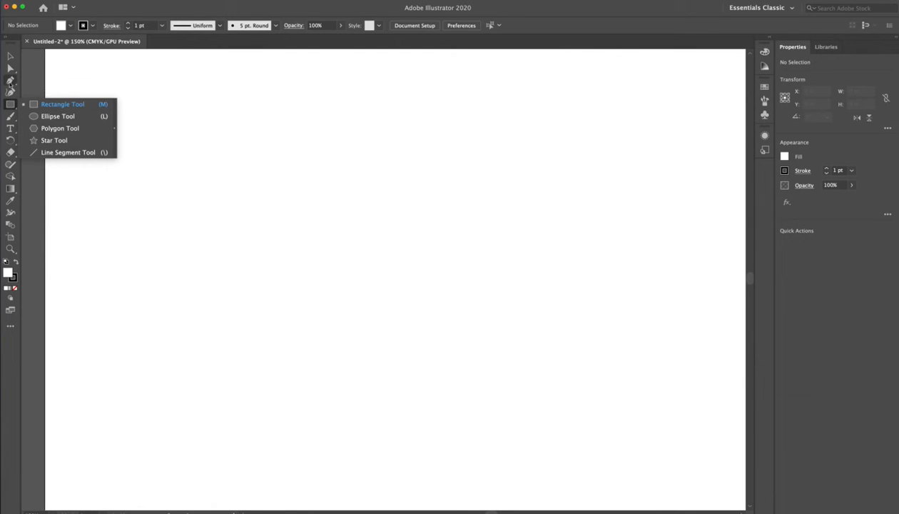
{"action": "left_click", "coordinate": [11, 80]}
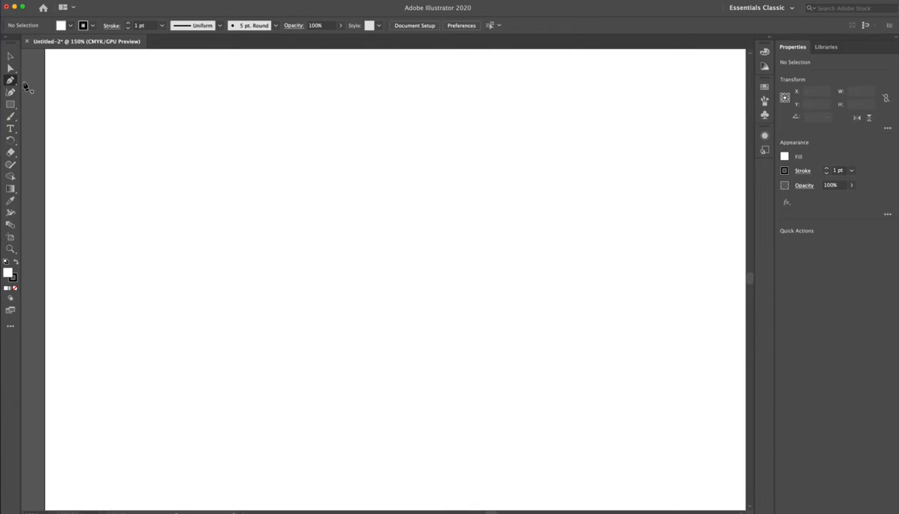
{"action": "left_click", "coordinate": [393, 139]}
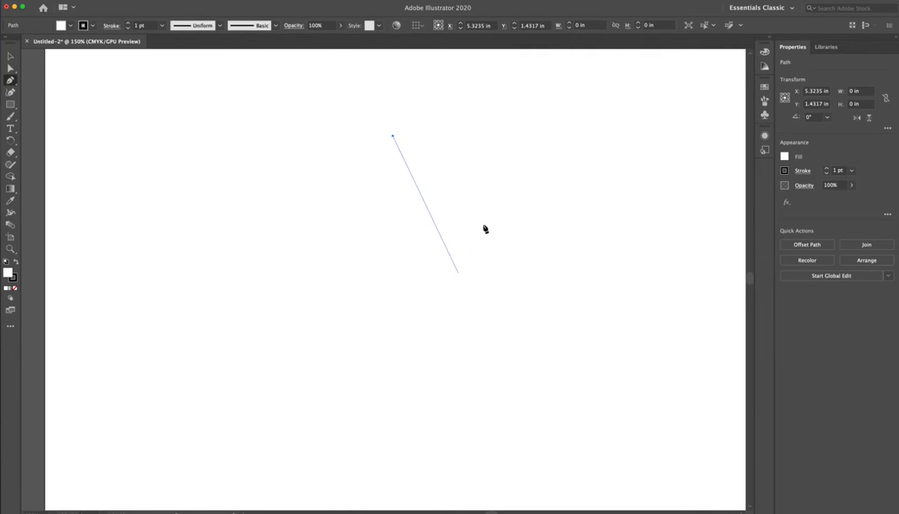
{"action": "left_click", "coordinate": [170, 203]}
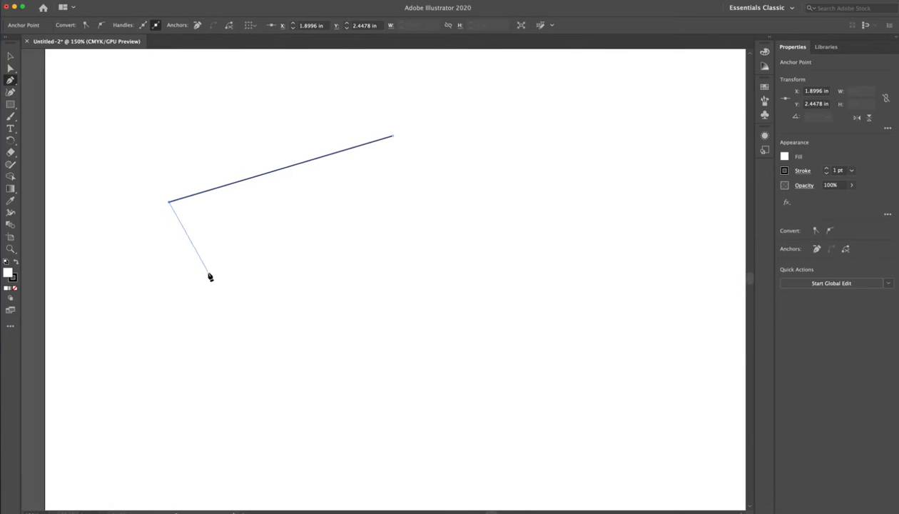
{"action": "left_click", "coordinate": [208, 354]}
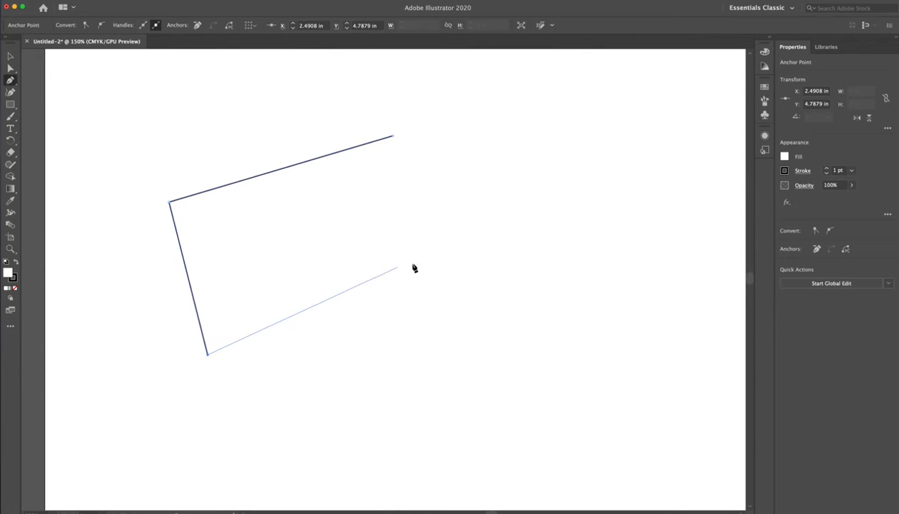
{"action": "left_click", "coordinate": [546, 264]}
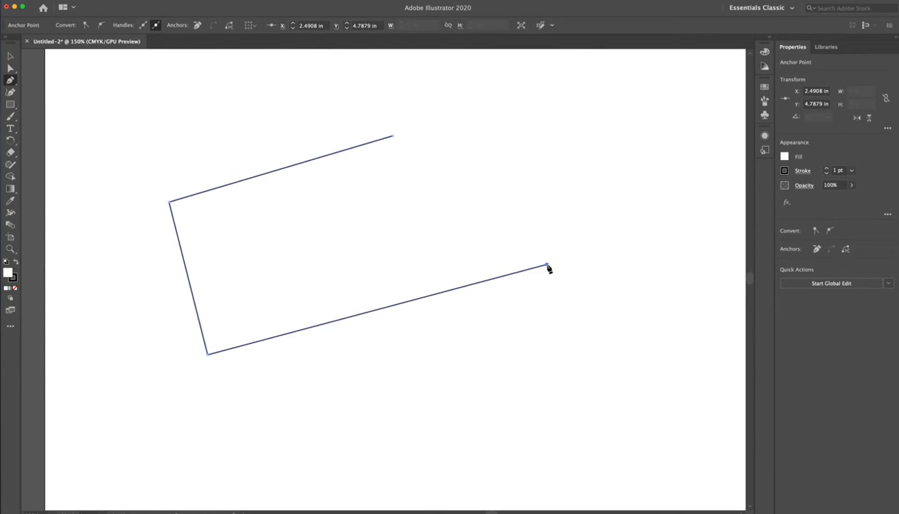
{"action": "left_click", "coordinate": [508, 99]}
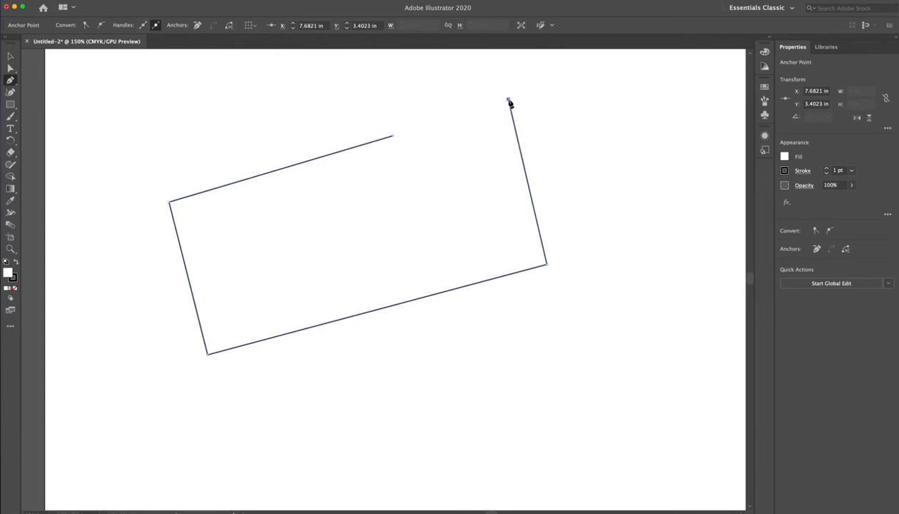
{"action": "left_click", "coordinate": [458, 83]}
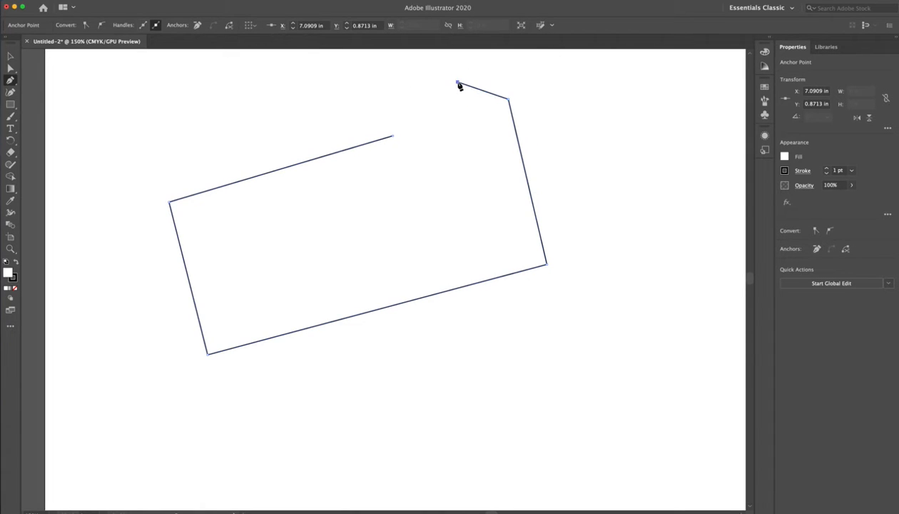
{"action": "left_click", "coordinate": [473, 158]}
{"action": "left_click", "coordinate": [398, 179]}
{"action": "left_click", "coordinate": [393, 137]}
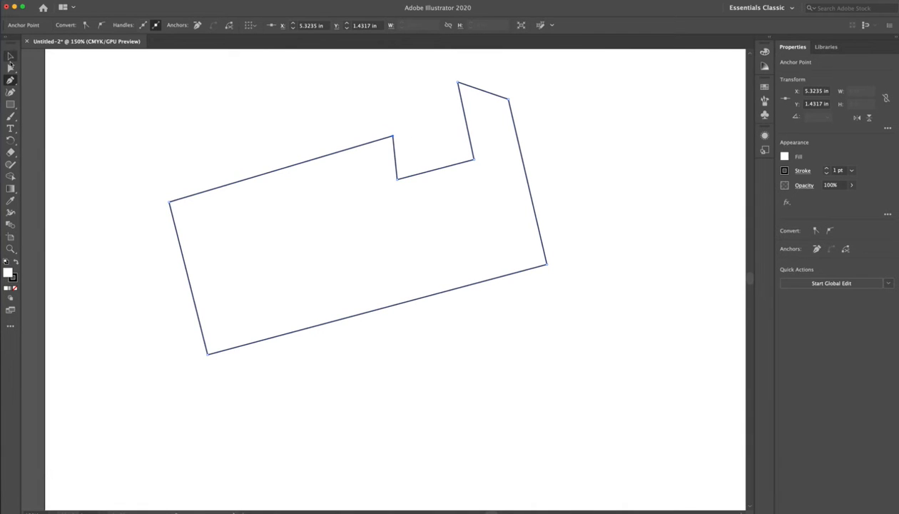
Step: Select the whole straight-edged shape and fill it with green
{"action": "left_click", "coordinate": [10, 56]}
{"action": "left_click", "coordinate": [367, 179]}
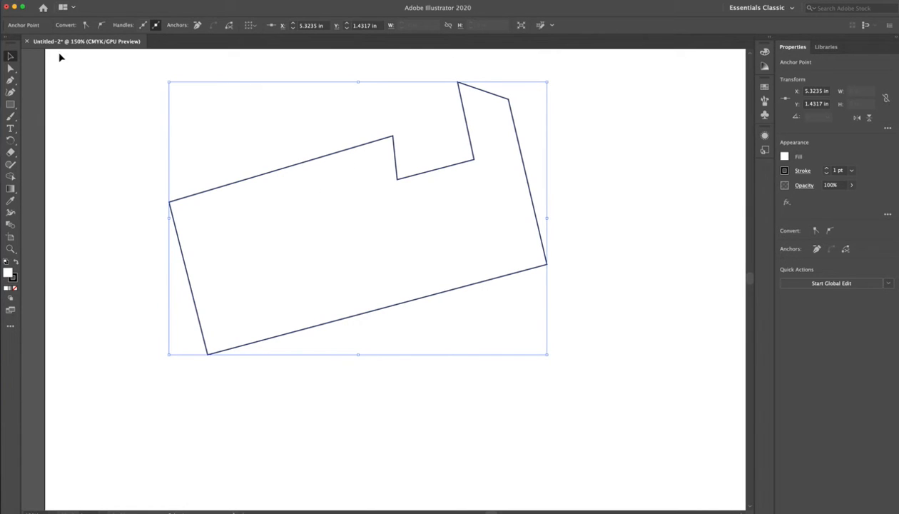
{"action": "left_click", "coordinate": [230, 185]}
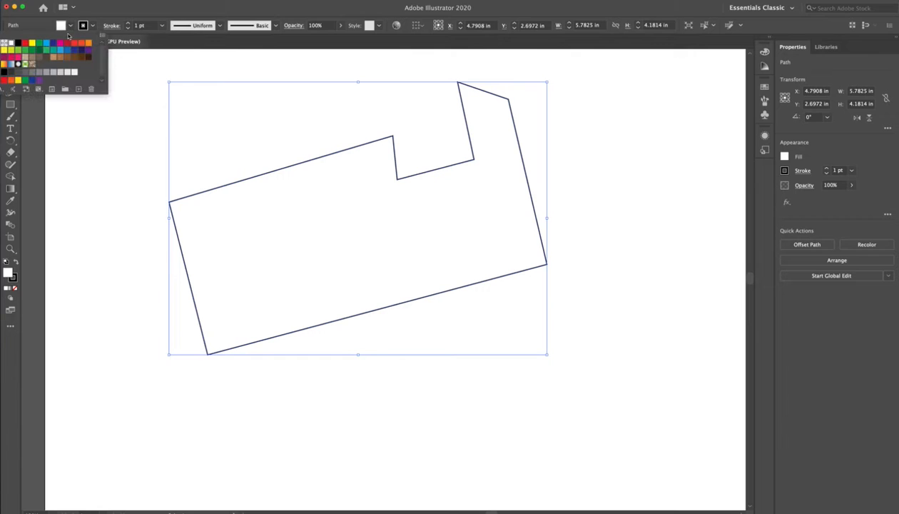
{"action": "left_click", "coordinate": [70, 27]}
{"action": "left_click", "coordinate": [47, 52]}
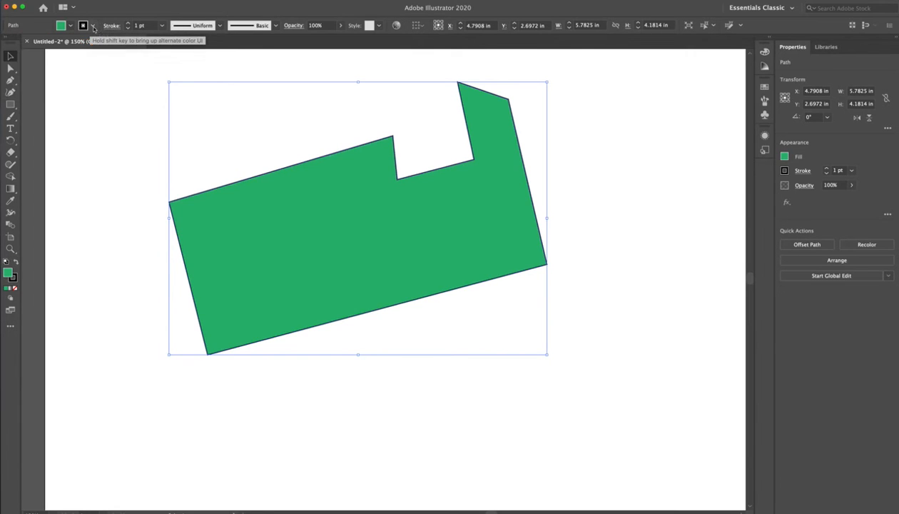
Step: Give the green shape a yellow stroke and set the stroke weight to 5 pt
{"action": "left_click", "coordinate": [92, 26]}
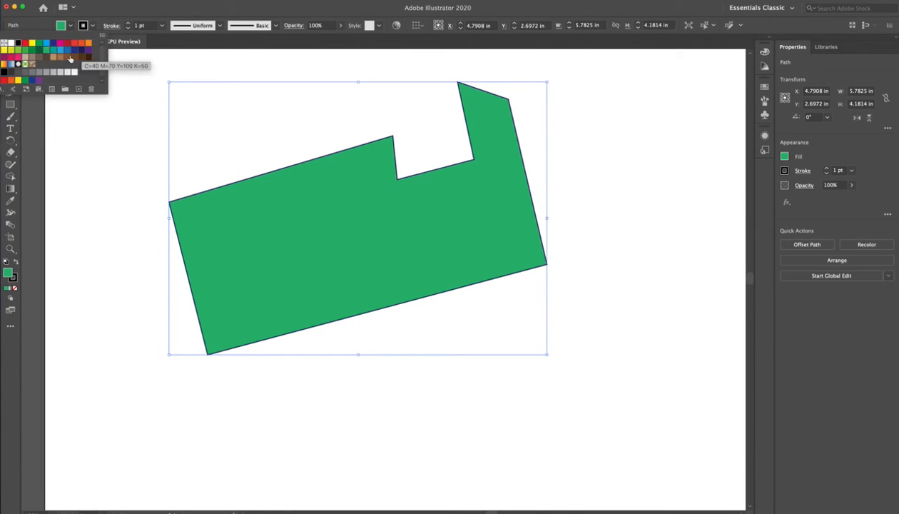
{"action": "left_click", "coordinate": [32, 43]}
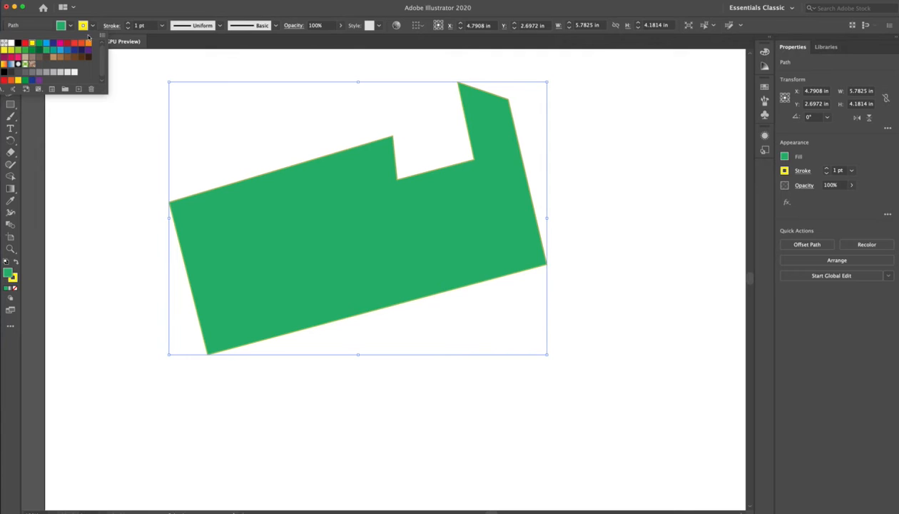
{"action": "left_click", "coordinate": [127, 24]}
{"action": "left_click", "coordinate": [128, 24]}
{"action": "left_click", "coordinate": [128, 24]}
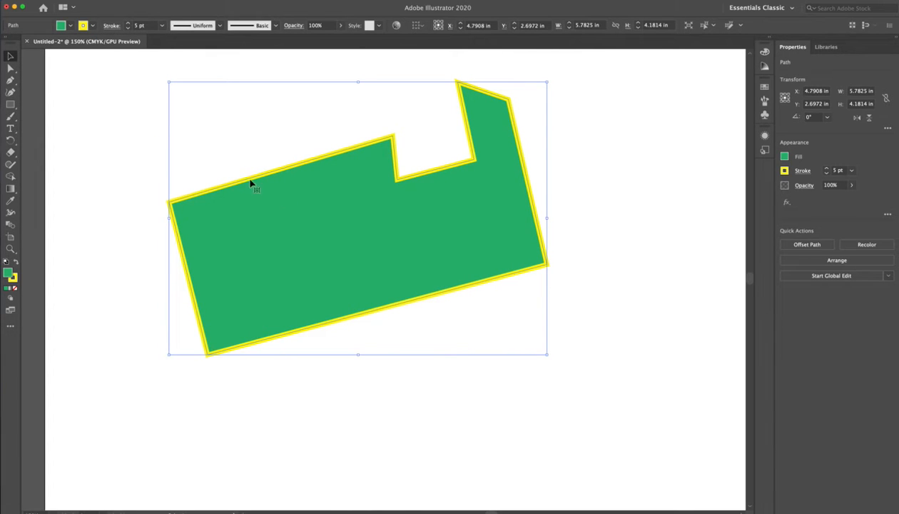
Step: Move the green shape slightly down and left, and stretch it to about 5.91 in wide and 4.31 in high
{"action": "left_click_drag", "start_coordinate": [309, 201], "coordinate": [357, 254]}
{"action": "mouse_move", "coordinate": [338, 106]}
{"action": "left_mouse_down"}
{"action": "mouse_move", "coordinate": [349, 326]}
{"action": "mouse_move", "coordinate": [337, 277]}
{"action": "mouse_move", "coordinate": [340, 97]}
{"action": "left_mouse_up"}
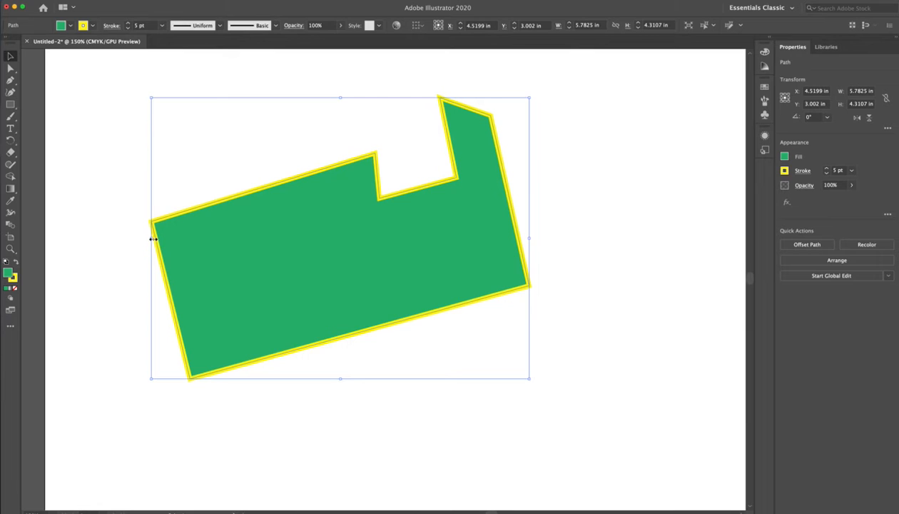
{"action": "mouse_move", "coordinate": [152, 239]}
{"action": "left_mouse_down"}
{"action": "mouse_move", "coordinate": [361, 235]}
{"action": "mouse_move", "coordinate": [142, 232]}
{"action": "left_mouse_up"}
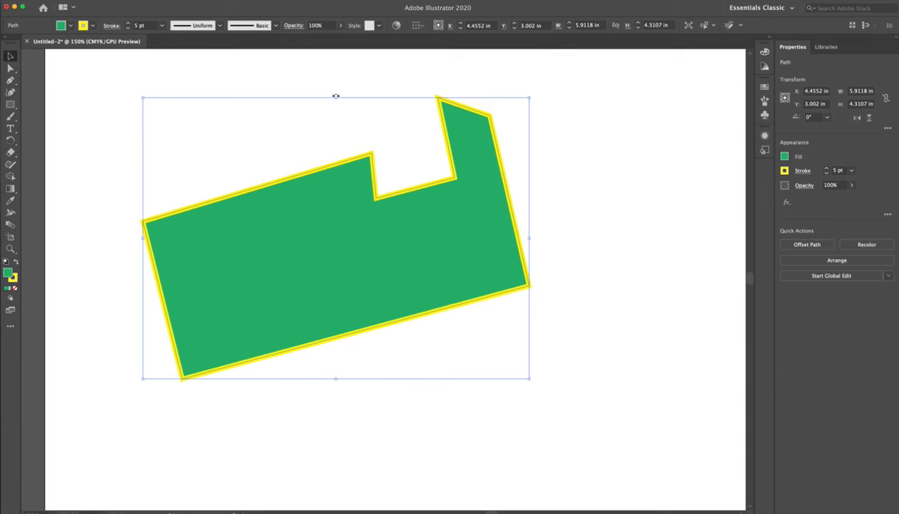
{"action": "left_click_drag", "start_coordinate": [335, 95], "coordinate": [251, 85]}
{"action": "key", "text": "ctrl+z"}
Step: Reshape the green shape into a hooked V outline by moving its individual anchor points with the Direct Selection tool
{"action": "left_click", "coordinate": [10, 68]}
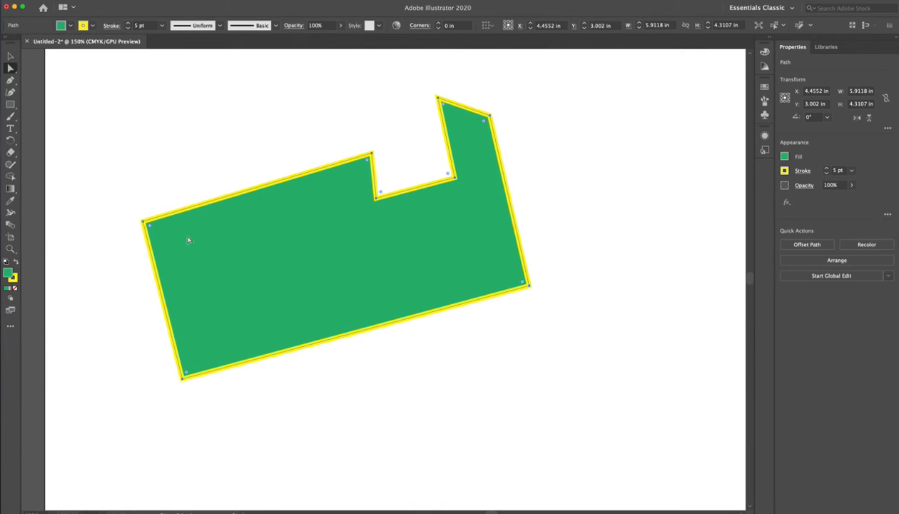
{"action": "left_click", "coordinate": [437, 97]}
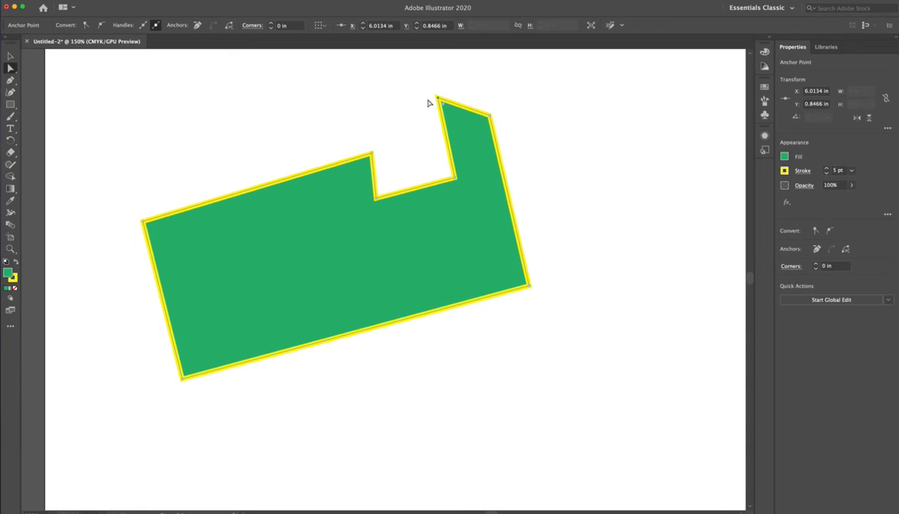
{"action": "left_click_drag", "start_coordinate": [436, 99], "coordinate": [276, 147]}
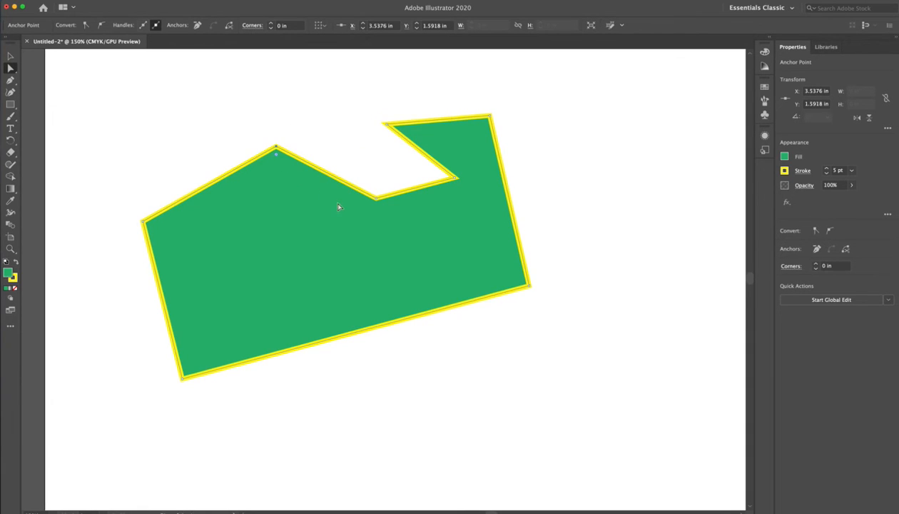
{"action": "left_click_drag", "start_coordinate": [378, 200], "coordinate": [357, 253]}
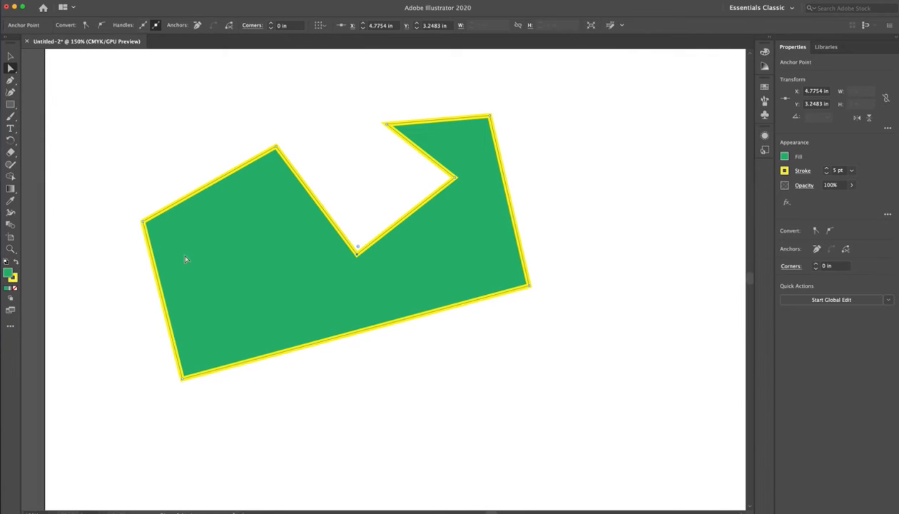
{"action": "left_click_drag", "start_coordinate": [143, 224], "coordinate": [226, 200]}
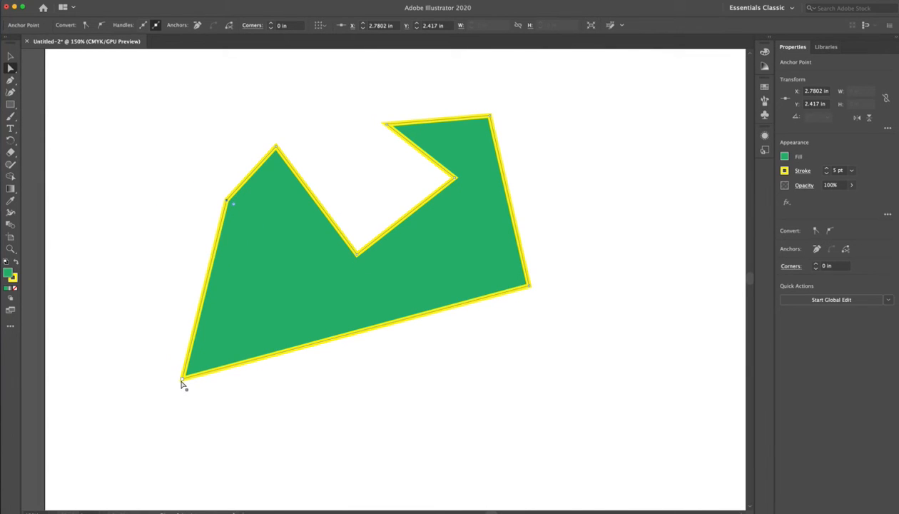
{"action": "left_click_drag", "start_coordinate": [181, 381], "coordinate": [362, 305]}
{"action": "left_click_drag", "start_coordinate": [529, 287], "coordinate": [509, 183]}
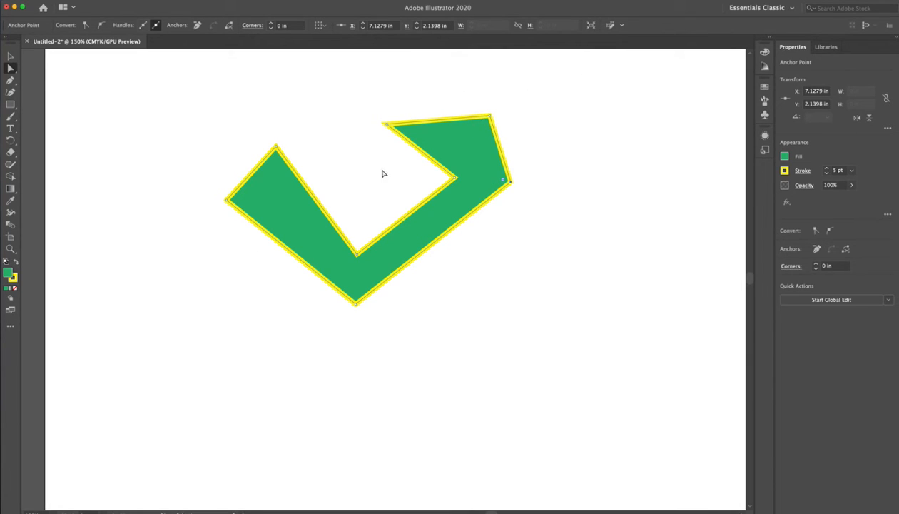
Step: Move the V-shaped path to the artboard's upper-right corner and activate the Pen tool
{"action": "left_click", "coordinate": [10, 55]}
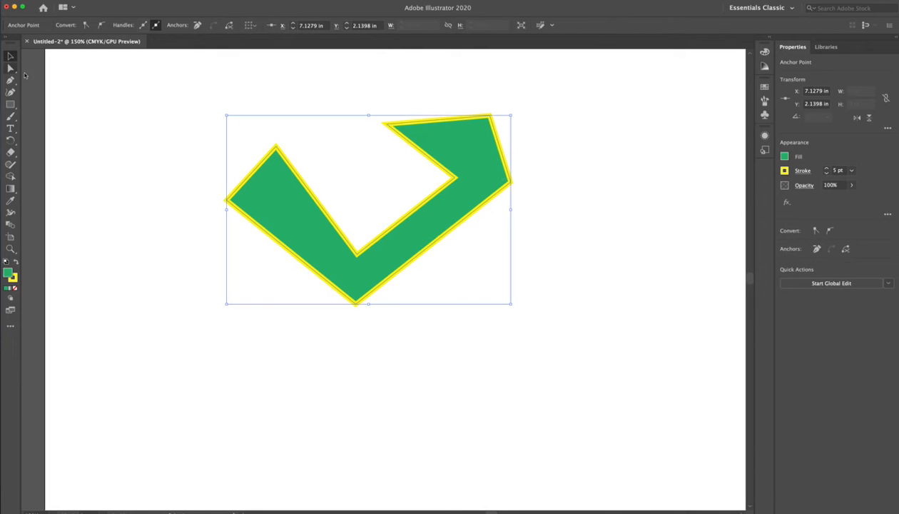
{"action": "left_click_drag", "start_coordinate": [276, 212], "coordinate": [508, 156]}
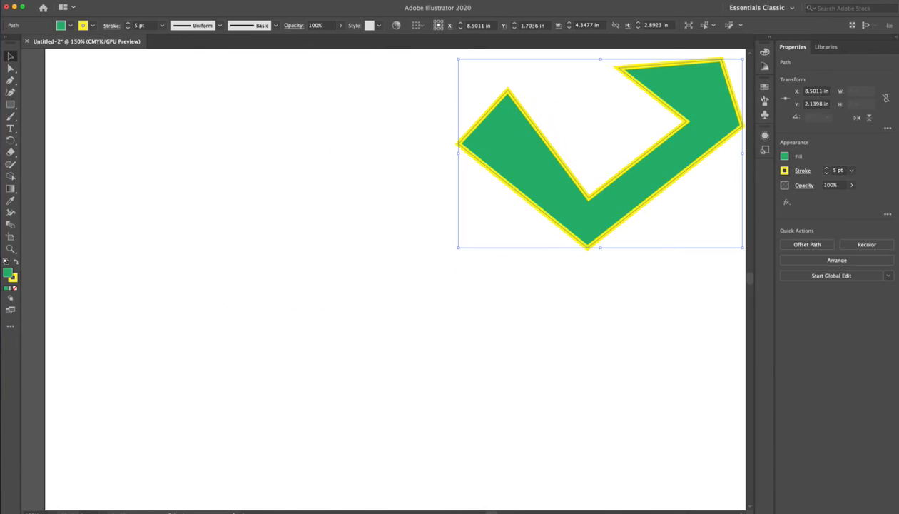
{"action": "left_click", "coordinate": [10, 68]}
{"action": "left_click", "coordinate": [10, 81]}
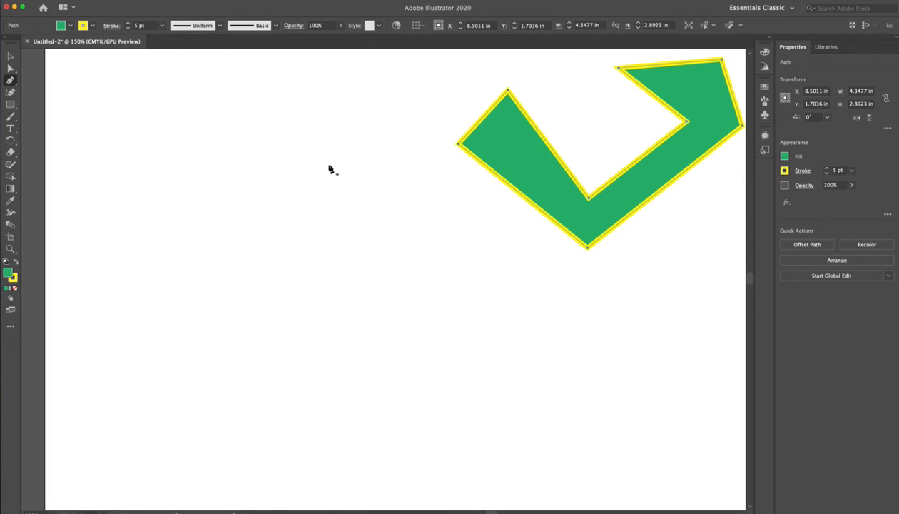
{"action": "left_click", "coordinate": [329, 168]}
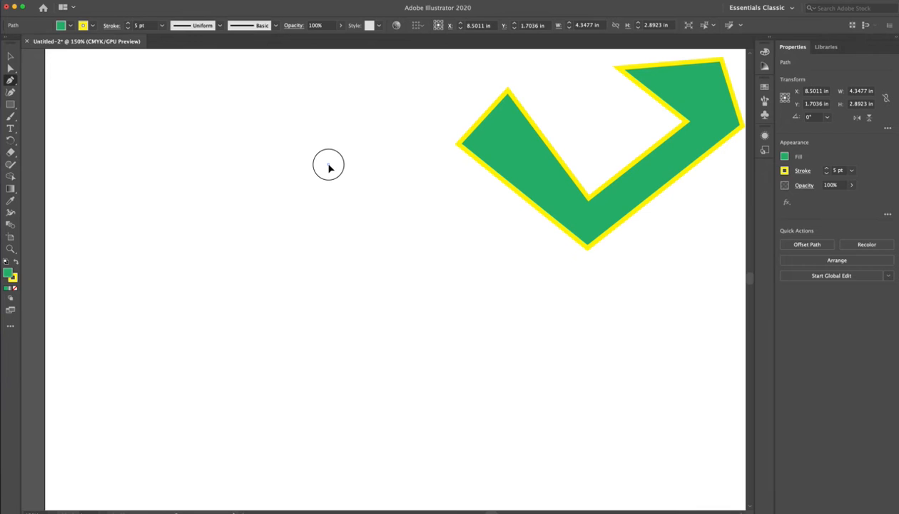
{"action": "left_click", "coordinate": [204, 227]}
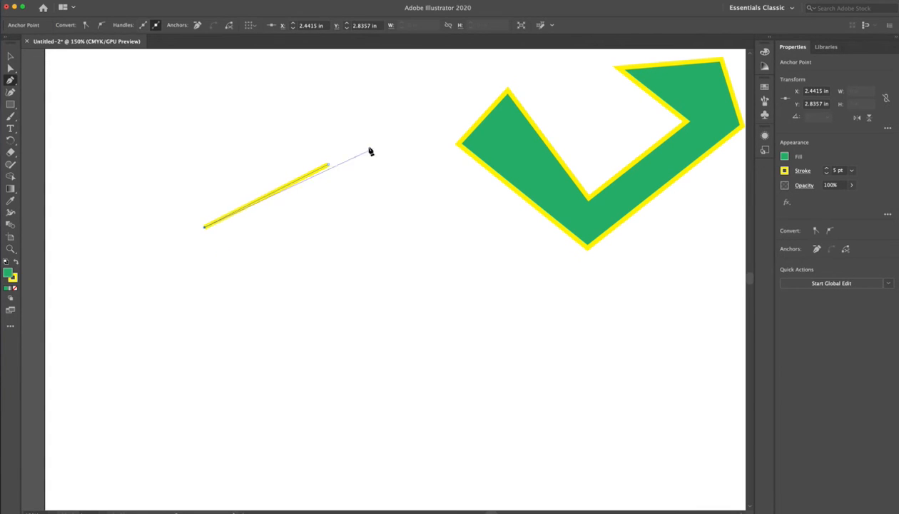
{"action": "key", "text": "ctrl+z"}
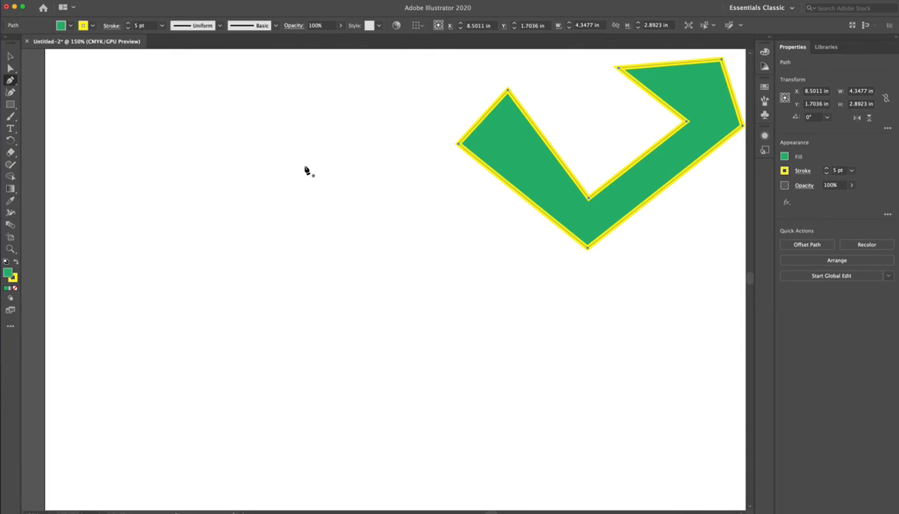
Step: Draw a closed, curved freeform shape with smooth anchor points in the empty area left of the V-shaped path
{"action": "left_click_drag", "start_coordinate": [341, 155], "coordinate": [305, 153]}
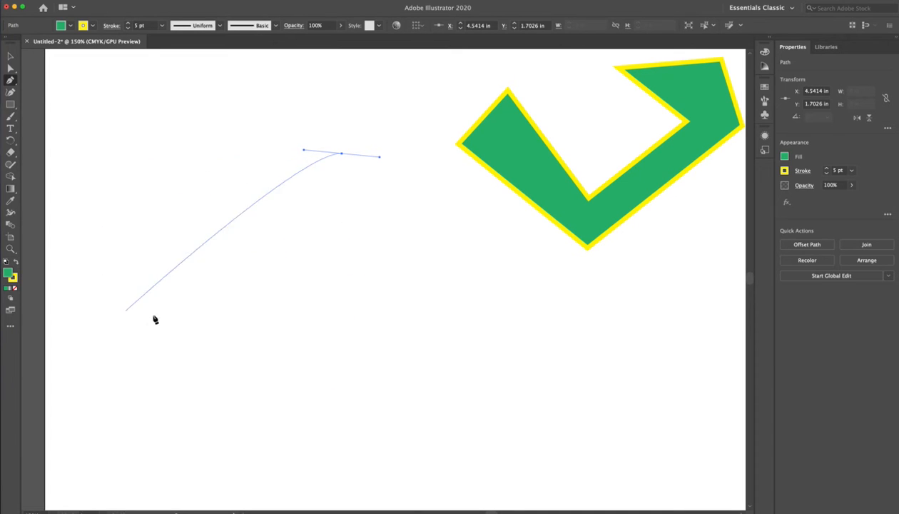
{"action": "left_click", "coordinate": [204, 235]}
{"action": "left_click_drag", "start_coordinate": [204, 234], "coordinate": [205, 312]}
{"action": "mouse_move", "coordinate": [202, 309]}
{"action": "left_mouse_down"}
{"action": "mouse_move", "coordinate": [201, 295]}
{"action": "mouse_move", "coordinate": [206, 311]}
{"action": "left_mouse_up"}
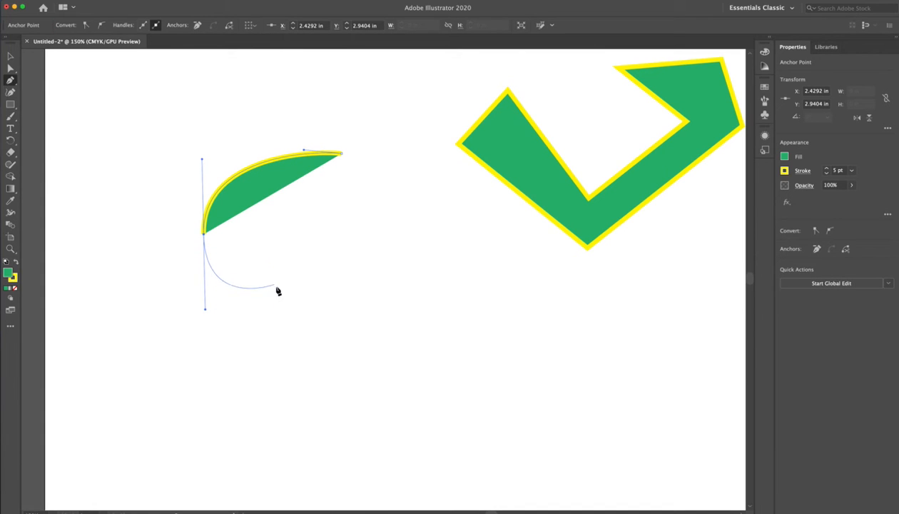
{"action": "mouse_move", "coordinate": [342, 303]}
{"action": "left_mouse_down"}
{"action": "mouse_move", "coordinate": [349, 331]}
{"action": "mouse_move", "coordinate": [340, 359]}
{"action": "mouse_move", "coordinate": [323, 368]}
{"action": "mouse_move", "coordinate": [298, 353]}
{"action": "mouse_move", "coordinate": [299, 362]}
{"action": "mouse_move", "coordinate": [352, 352]}
{"action": "mouse_move", "coordinate": [381, 297]}
{"action": "mouse_move", "coordinate": [272, 313]}
{"action": "mouse_move", "coordinate": [361, 327]}
{"action": "mouse_move", "coordinate": [311, 261]}
{"action": "mouse_move", "coordinate": [346, 323]}
{"action": "mouse_move", "coordinate": [369, 304]}
{"action": "mouse_move", "coordinate": [350, 277]}
{"action": "mouse_move", "coordinate": [330, 340]}
{"action": "mouse_move", "coordinate": [354, 304]}
{"action": "mouse_move", "coordinate": [339, 327]}
{"action": "mouse_move", "coordinate": [294, 337]}
{"action": "mouse_move", "coordinate": [330, 383]}
{"action": "mouse_move", "coordinate": [319, 393]}
{"action": "left_mouse_up"}
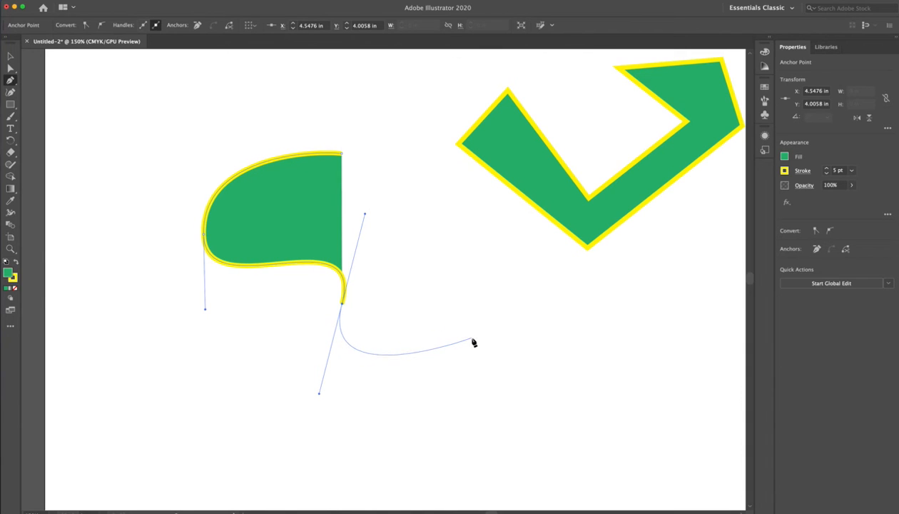
{"action": "left_click_drag", "start_coordinate": [472, 340], "coordinate": [475, 276]}
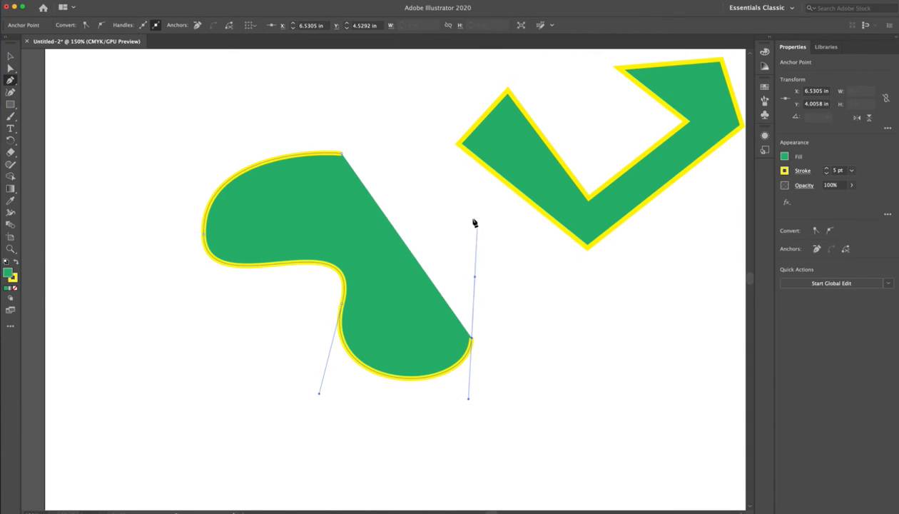
{"action": "left_click_drag", "start_coordinate": [422, 191], "coordinate": [341, 193]}
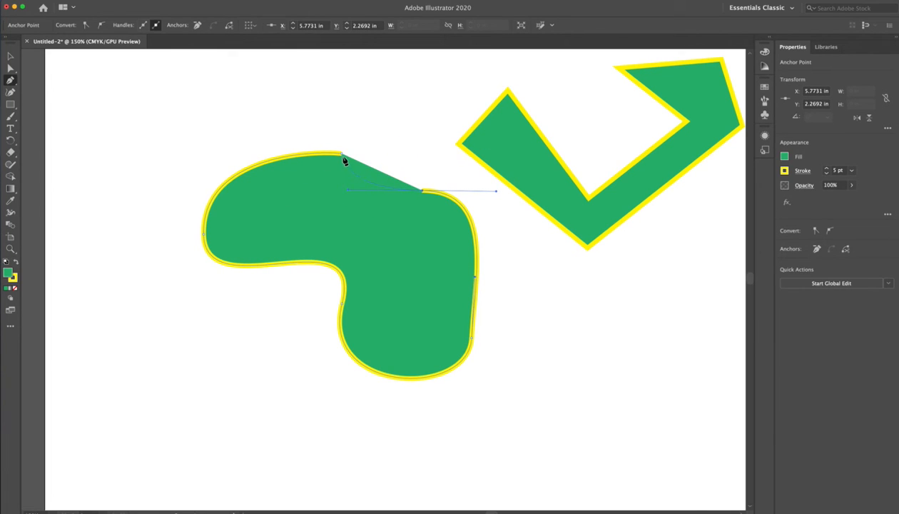
{"action": "left_click_drag", "start_coordinate": [342, 154], "coordinate": [251, 163]}
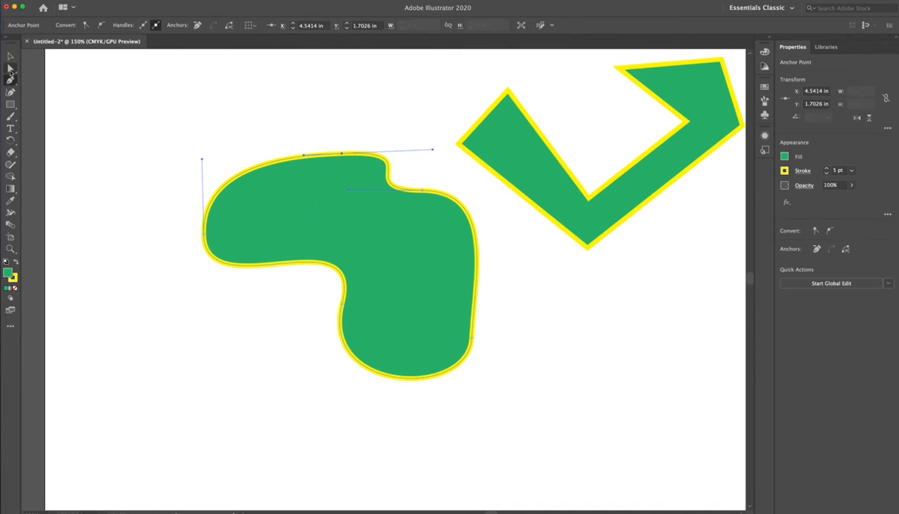
Step: Reshape the curved shape with the Direct Selection tool by moving its top, lower-left waist and upper-right notch anchor points
{"action": "left_click", "coordinate": [11, 70]}
{"action": "left_click_drag", "start_coordinate": [342, 154], "coordinate": [330, 124]}
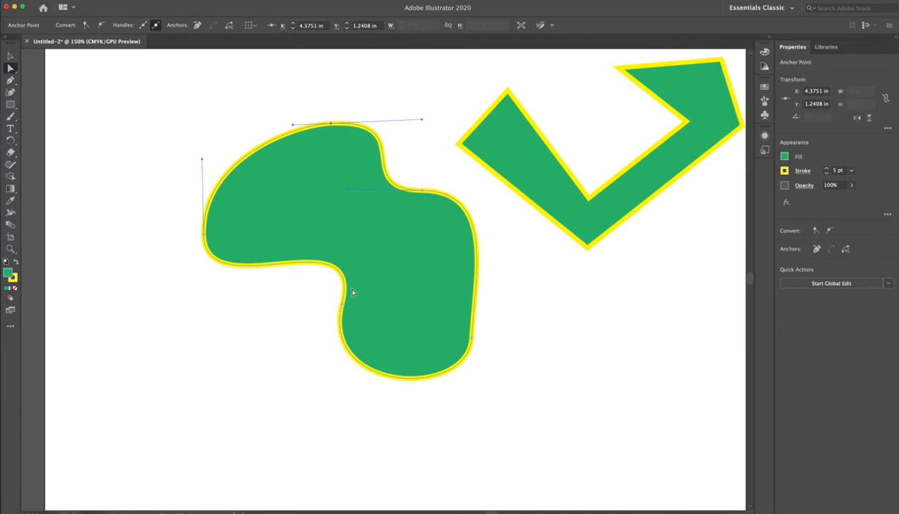
{"action": "left_click_drag", "start_coordinate": [341, 307], "coordinate": [271, 318]}
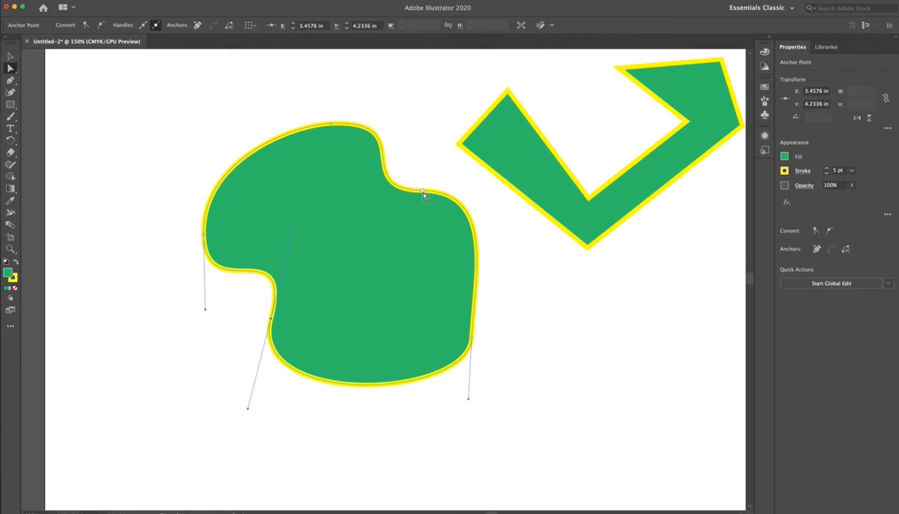
{"action": "left_click_drag", "start_coordinate": [423, 194], "coordinate": [375, 211]}
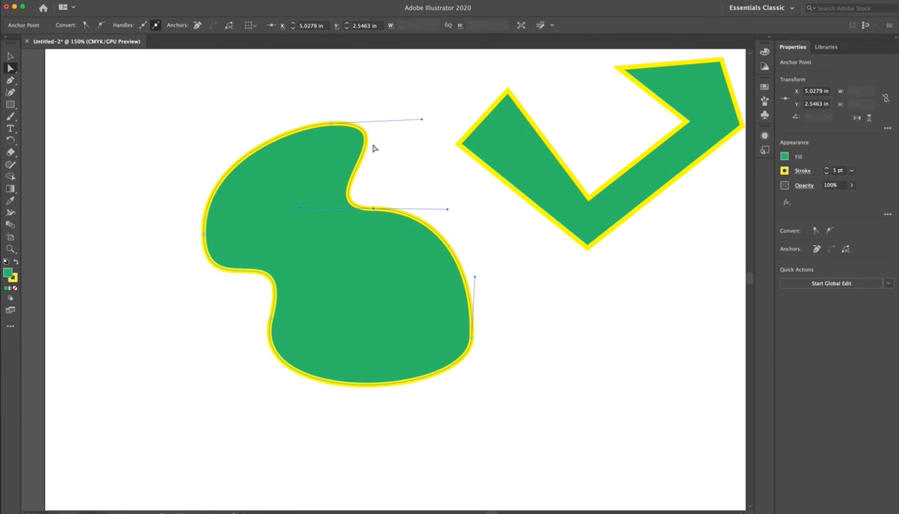
Step: Move the curved shape's right-hand notch anchor to about X 5.39 in, Y 2.74 in, then shorten and rotate its direction handles
{"action": "left_click", "coordinate": [373, 210], "text": "shift"}
{"action": "left_click", "coordinate": [374, 211]}
{"action": "left_click_drag", "start_coordinate": [374, 210], "coordinate": [397, 221]}
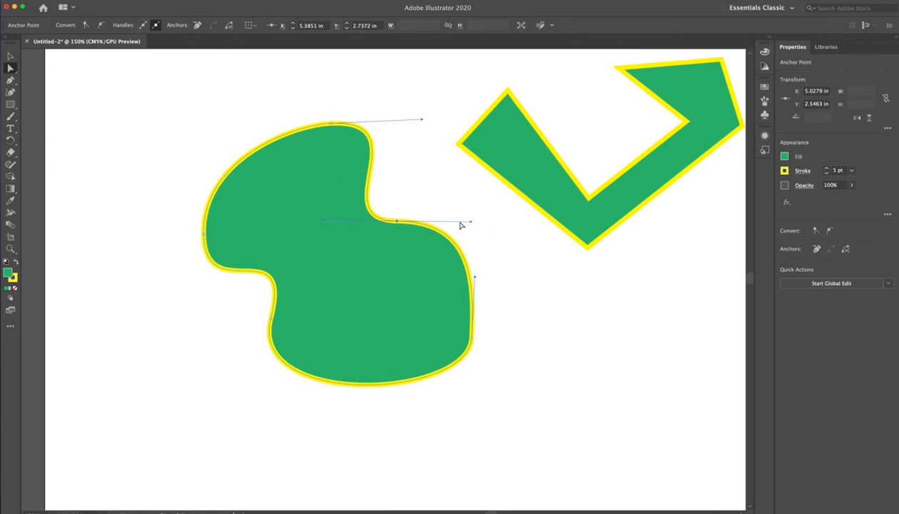
{"action": "left_click_drag", "start_coordinate": [471, 226], "coordinate": [386, 236]}
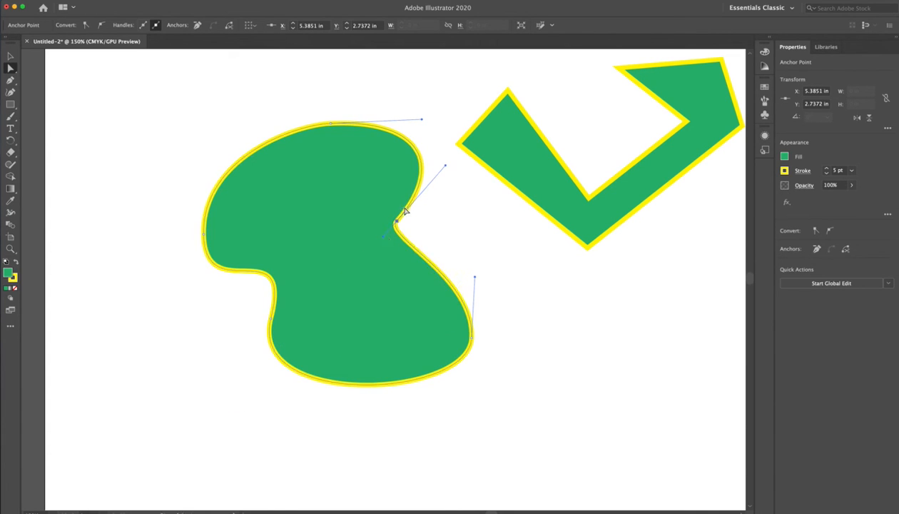
{"action": "left_click_drag", "start_coordinate": [444, 168], "coordinate": [377, 213]}
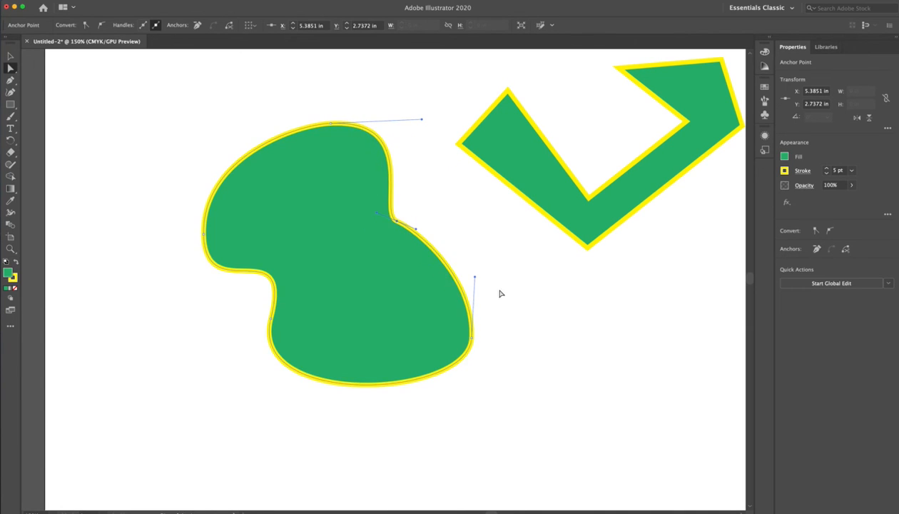
Step: Adjust the direction handle of the curved shape's lower-right anchor, first shortening it to a pointed corner, then extending it into a rounded bend
{"action": "mouse_move", "coordinate": [477, 279]}
{"action": "left_mouse_down"}
{"action": "mouse_move", "coordinate": [497, 302]}
{"action": "mouse_move", "coordinate": [474, 337]}
{"action": "mouse_move", "coordinate": [531, 293]}
{"action": "mouse_move", "coordinate": [487, 305]}
{"action": "mouse_move", "coordinate": [486, 294]}
{"action": "mouse_move", "coordinate": [462, 370]}
{"action": "left_mouse_up"}
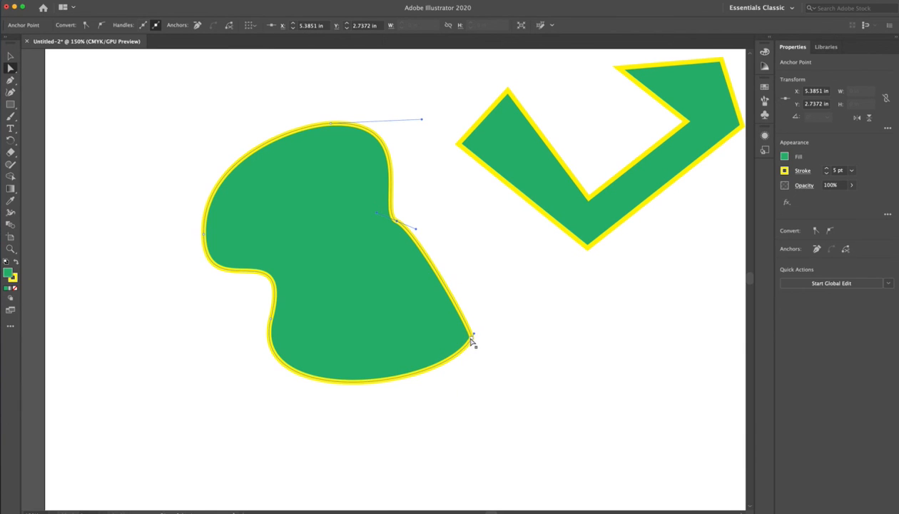
{"action": "scroll", "coordinate": [471, 332], "scroll_direction": "up", "scroll_amount": 3}
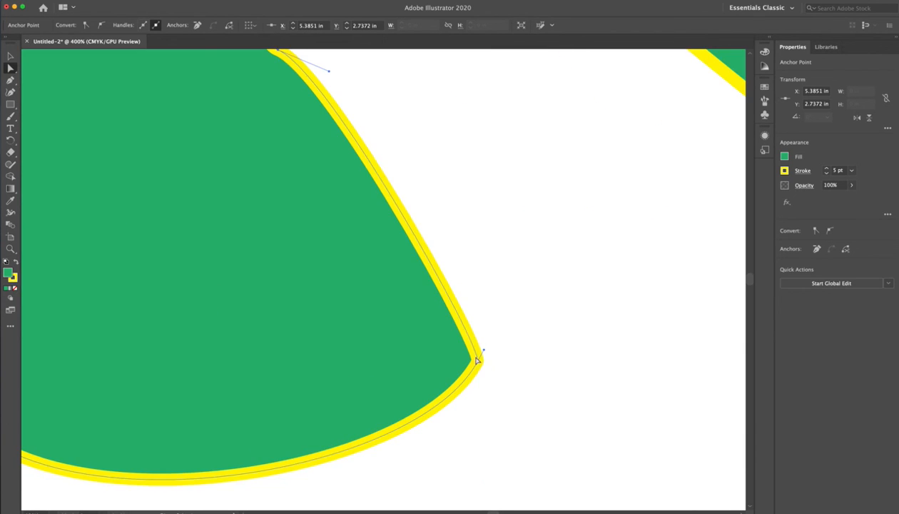
{"action": "scroll", "coordinate": [496, 362], "scroll_direction": "down", "scroll_amount": 3}
{"action": "scroll", "coordinate": [496, 362], "scroll_direction": "left", "scroll_amount": 4}
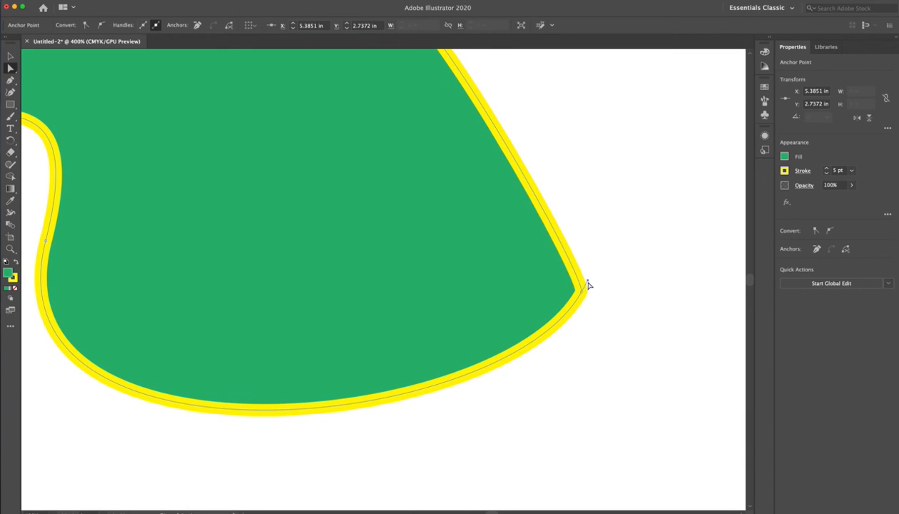
{"action": "left_click_drag", "start_coordinate": [582, 287], "coordinate": [615, 203]}
{"action": "scroll", "coordinate": [614, 207], "scroll_direction": "down", "scroll_amount": 5}
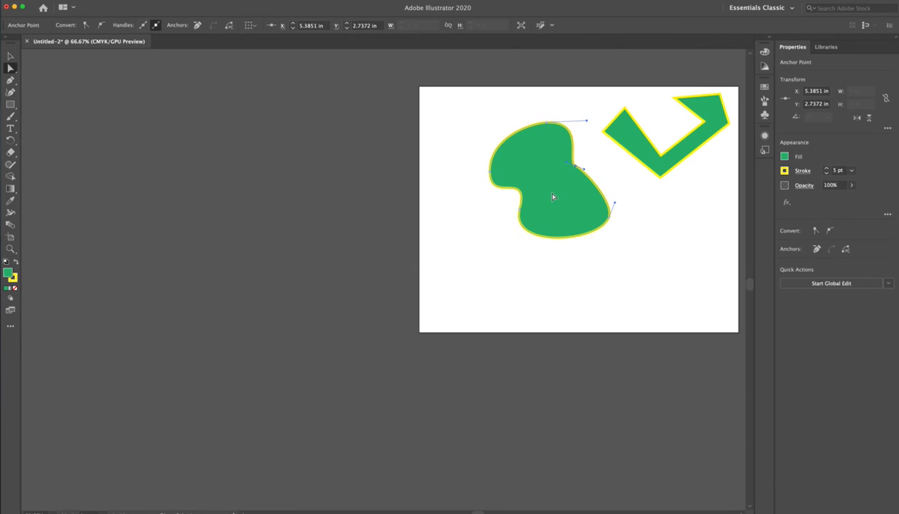
{"action": "scroll", "coordinate": [558, 191], "scroll_direction": "up", "scroll_amount": 2}
{"action": "scroll", "coordinate": [558, 191], "scroll_direction": "up", "scroll_amount": 2}
{"action": "scroll", "coordinate": [477, 291], "scroll_direction": "down", "scroll_amount": 1}
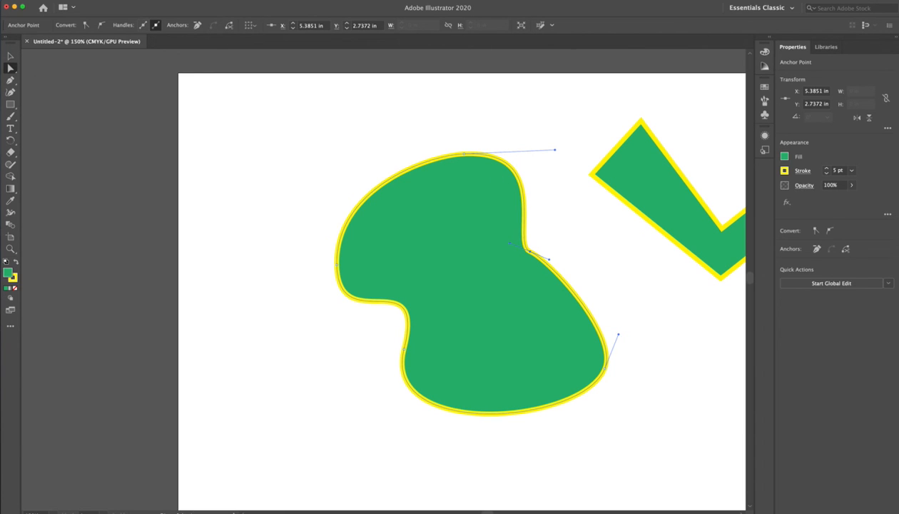
Step: Draw a second closed, curved shape with the Pen tool along the artboard's upper-left area, above the large curved shape
{"action": "left_click", "coordinate": [10, 80]}
{"action": "left_click", "coordinate": [318, 111]}
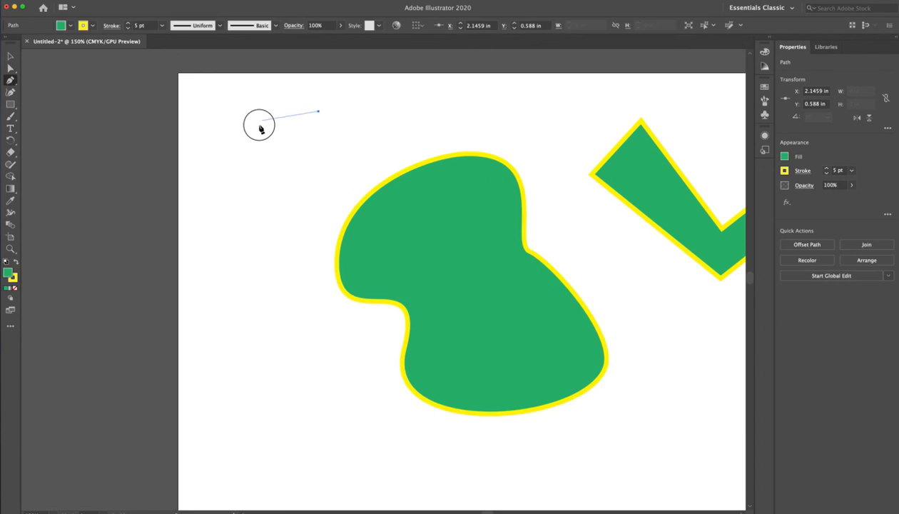
{"action": "left_click_drag", "start_coordinate": [257, 125], "coordinate": [232, 194]}
{"action": "left_click_drag", "start_coordinate": [277, 212], "coordinate": [301, 193]}
{"action": "left_click_drag", "start_coordinate": [373, 142], "coordinate": [435, 149]}
{"action": "left_click_drag", "start_coordinate": [501, 116], "coordinate": [443, 95]}
{"action": "left_click_drag", "start_coordinate": [318, 111], "coordinate": [281, 98]}
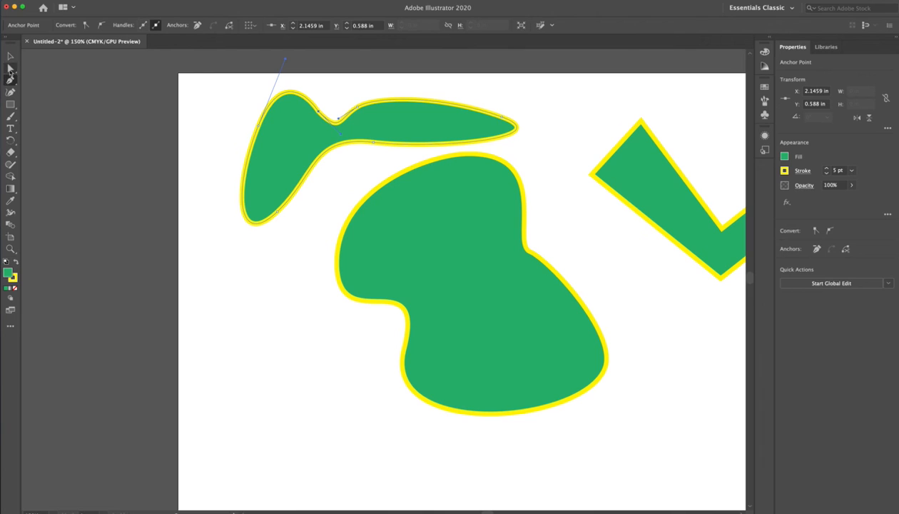
Step: Reshape the upper curved shape by moving its top and right-end anchor points and shortening the top anchor's handle, then deselect it
{"action": "left_click", "coordinate": [10, 69]}
{"action": "left_click_drag", "start_coordinate": [317, 115], "coordinate": [314, 107]}
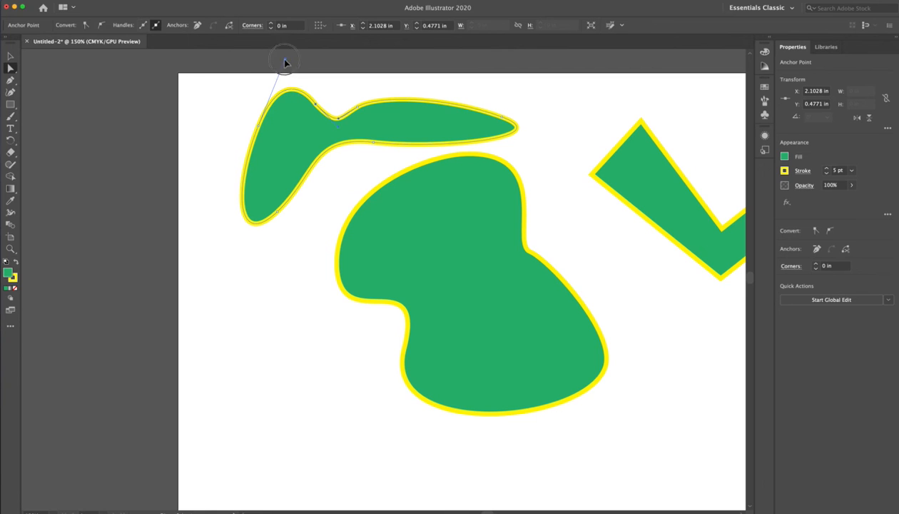
{"action": "left_click_drag", "start_coordinate": [284, 63], "coordinate": [285, 89]}
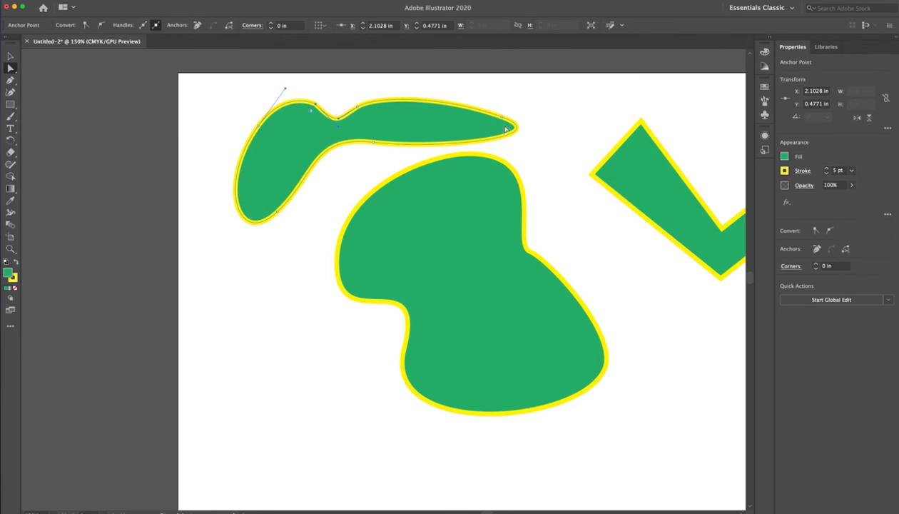
{"action": "left_click_drag", "start_coordinate": [503, 120], "coordinate": [514, 108]}
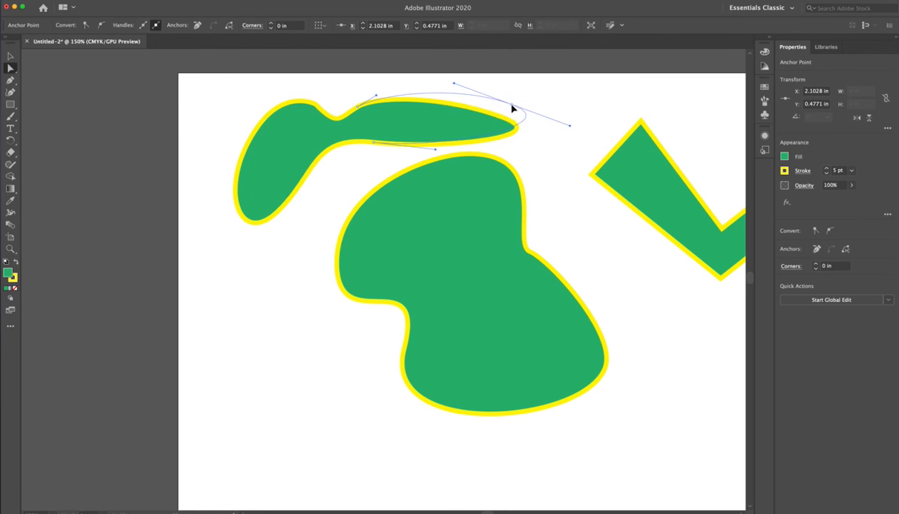
{"action": "left_click", "coordinate": [314, 105]}
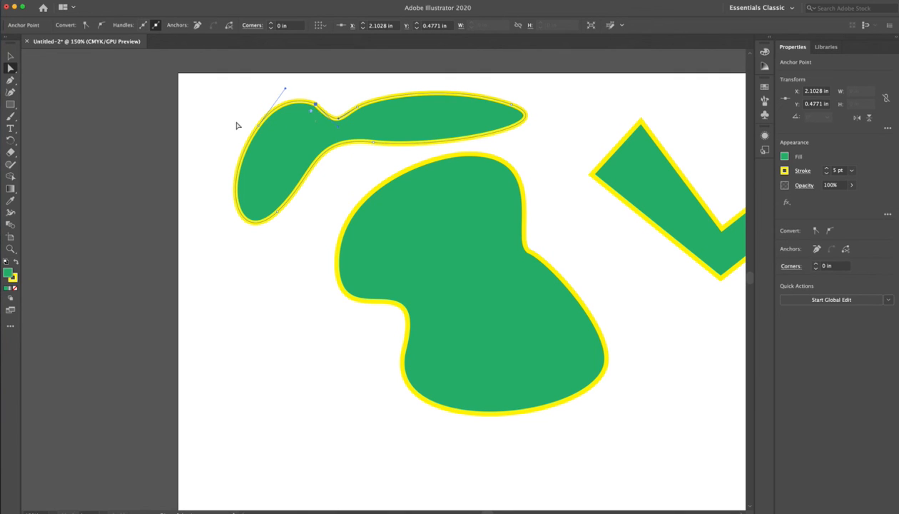
{"action": "left_click", "coordinate": [221, 138]}
Step: Reposition the whole shapes with the Selection tool, shifting both curved shapes and the V-shaped path down and to the left
{"action": "left_click", "coordinate": [11, 57]}
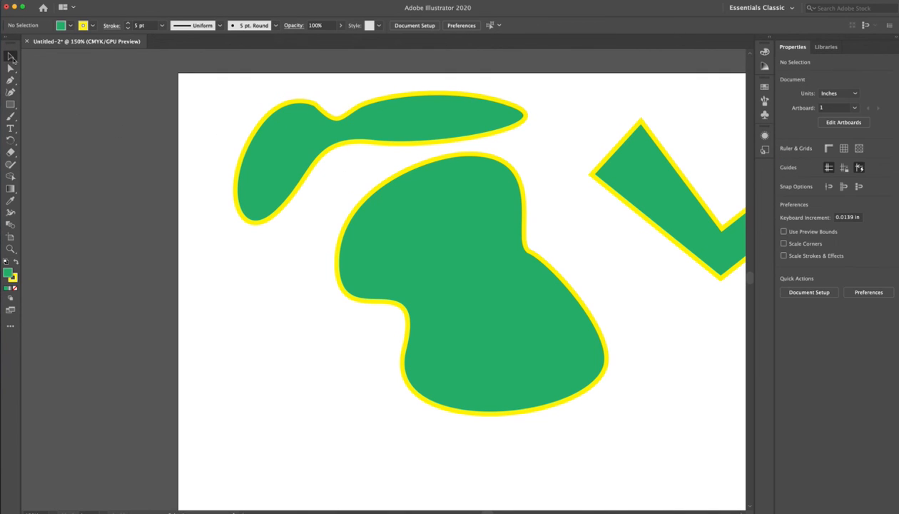
{"action": "mouse_move", "coordinate": [321, 133]}
{"action": "left_mouse_down"}
{"action": "mouse_move", "coordinate": [296, 141]}
{"action": "mouse_move", "coordinate": [317, 136]}
{"action": "left_mouse_up"}
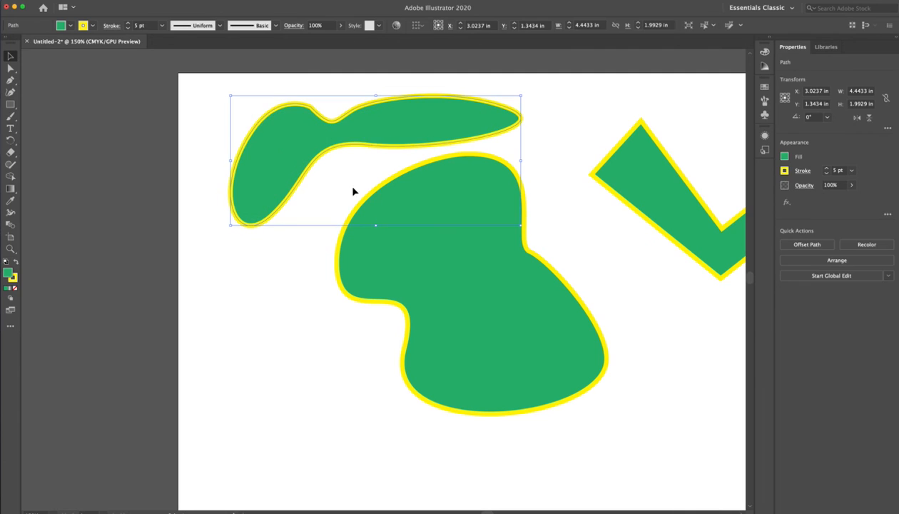
{"action": "left_click_drag", "start_coordinate": [428, 295], "coordinate": [363, 324]}
{"action": "left_click_drag", "start_coordinate": [693, 234], "coordinate": [557, 281]}
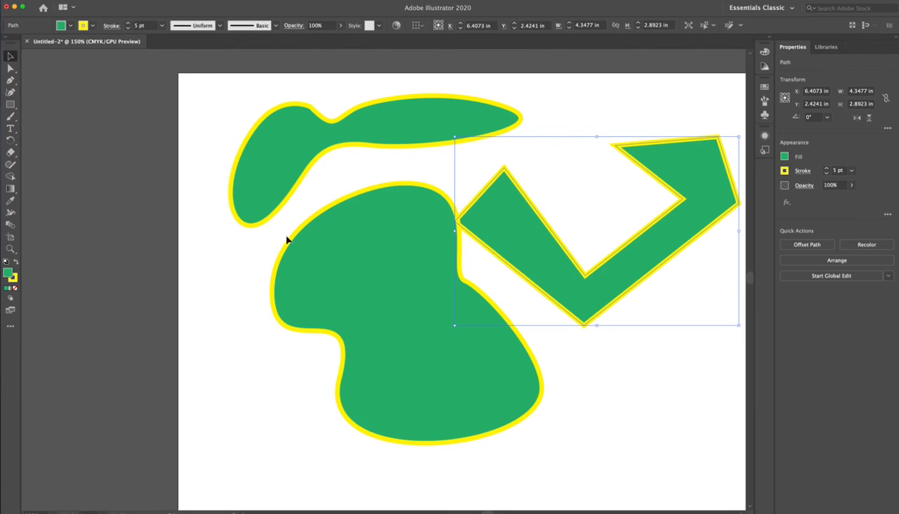
{"action": "left_click_drag", "start_coordinate": [336, 250], "coordinate": [329, 257]}
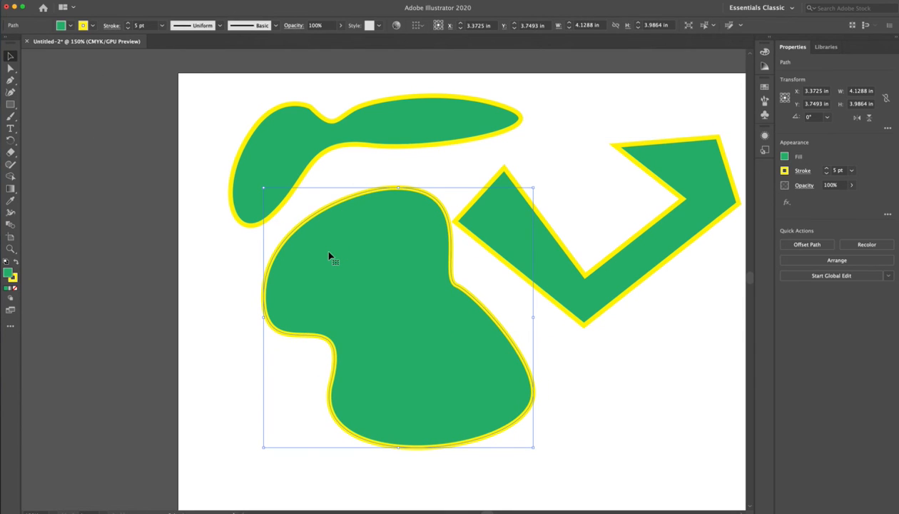
Step: Delete both curved shapes and move the V-shaped path left to about X 3.73 in, Y 2.21 in
{"action": "key", "text": "Delete"}
{"action": "left_click", "coordinate": [288, 147]}
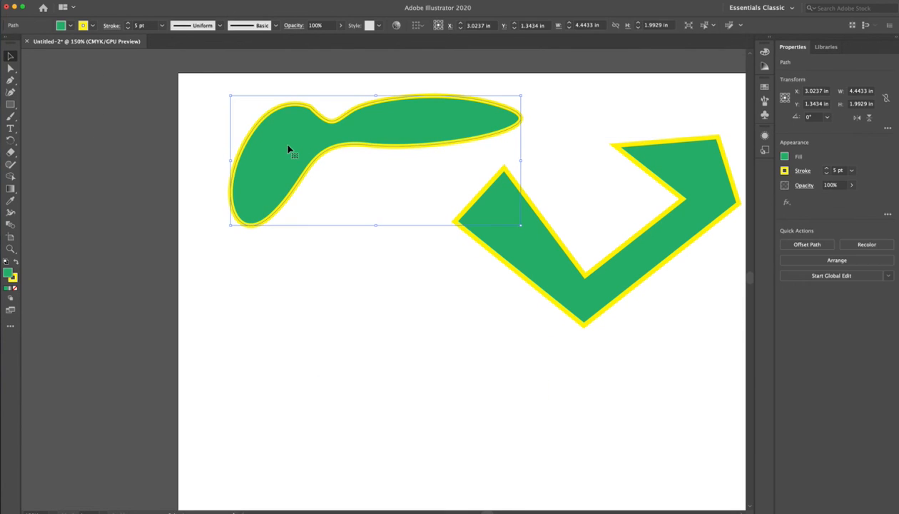
{"action": "key", "text": "Delete"}
{"action": "left_click_drag", "start_coordinate": [553, 270], "coordinate": [380, 257]}
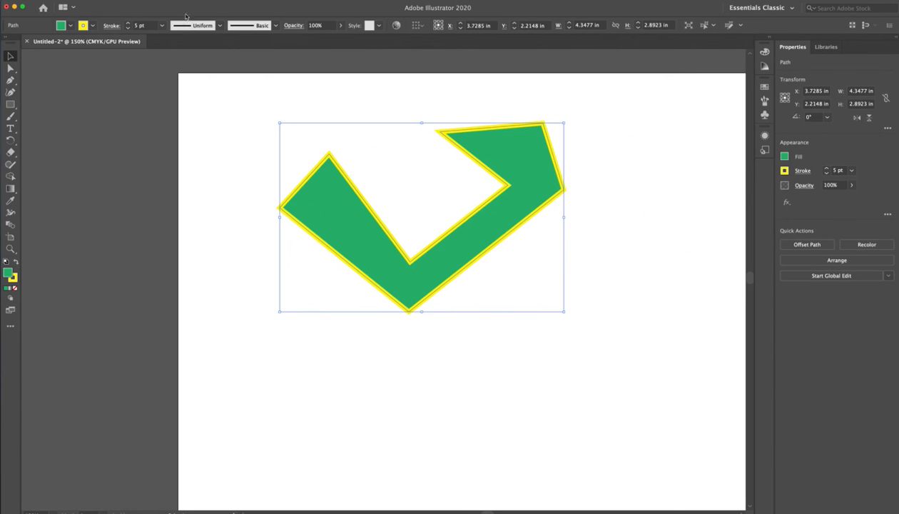